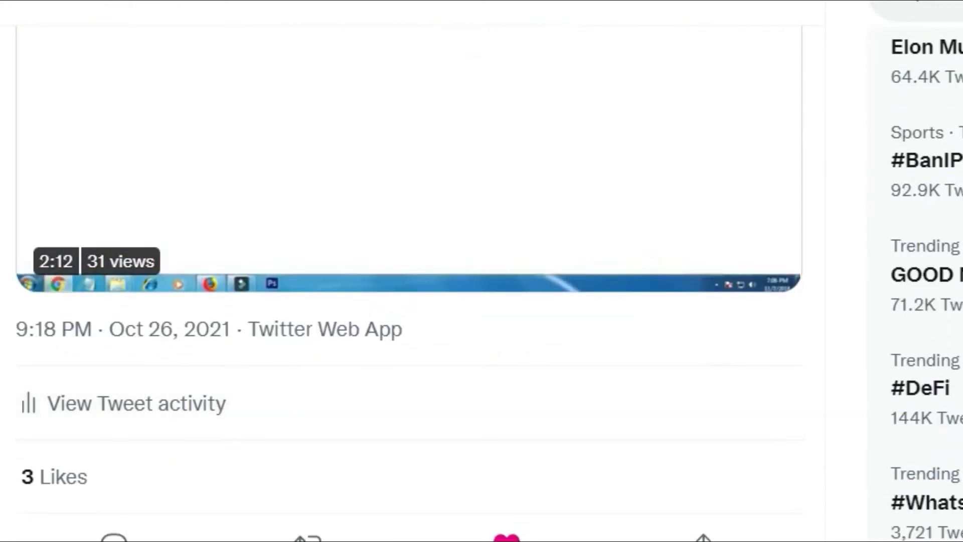
pyautogui.write('TW')
# Load twitter.com in Chrome to bring up the home feed
pyautogui.press('Return')
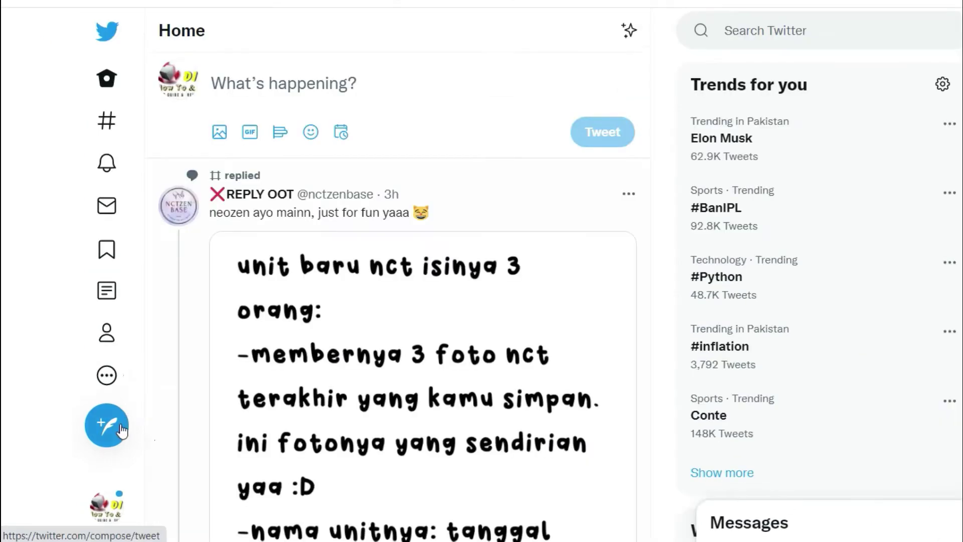
# Start a new tweet and attach the 'how to unfollow' MP4 tutorial video
pyautogui.click(110, 431)
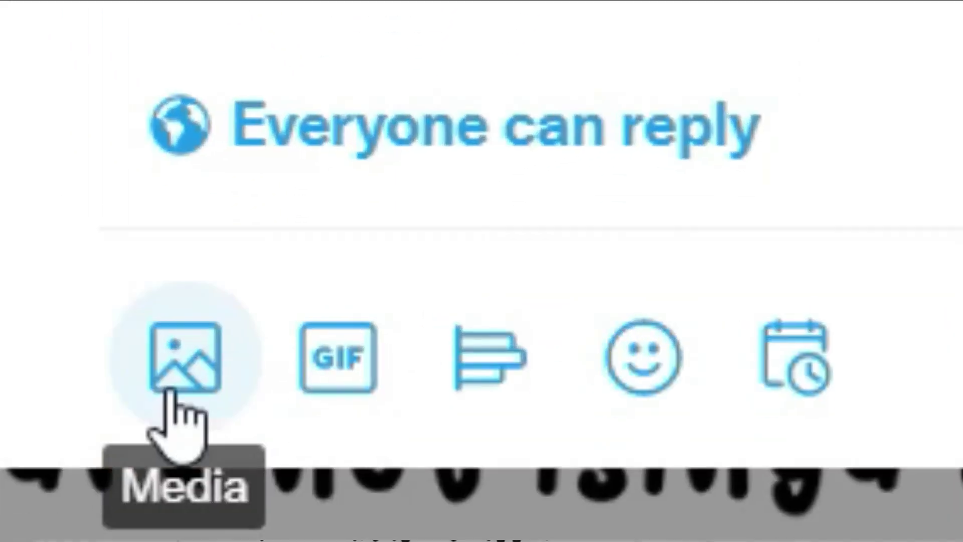
pyautogui.click(170, 391)
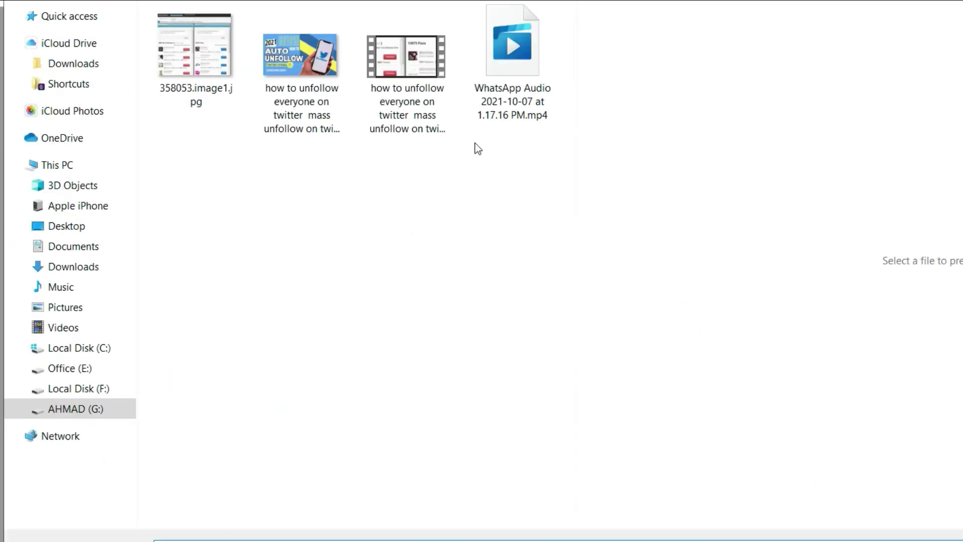
pyautogui.click(547, 92)
pyautogui.click(444, 94)
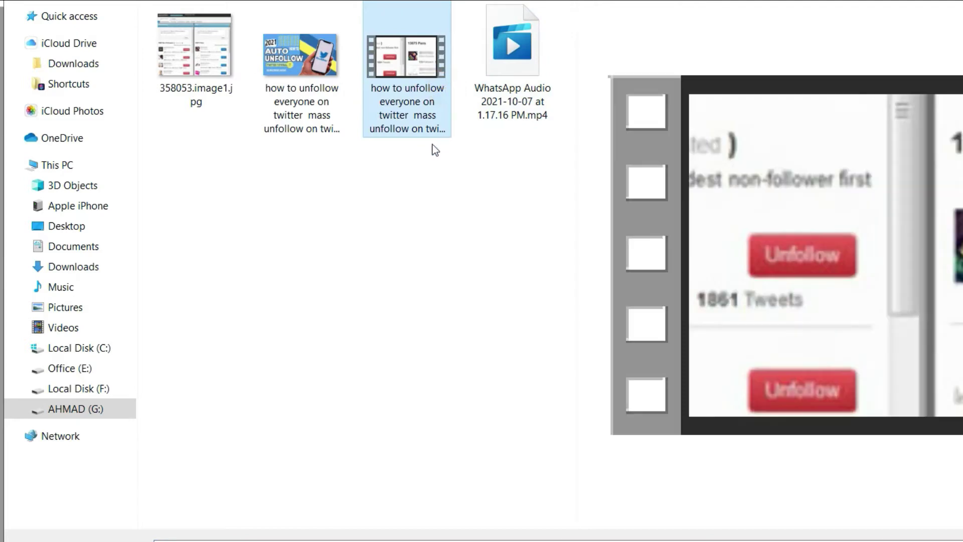
pyautogui.doubleClick(423, 105)
# Paste 'How to Unfollow Everyone on Twitter | Mass Unfollow on Twitter.' as the tweet text
pyautogui.click(439, 115)
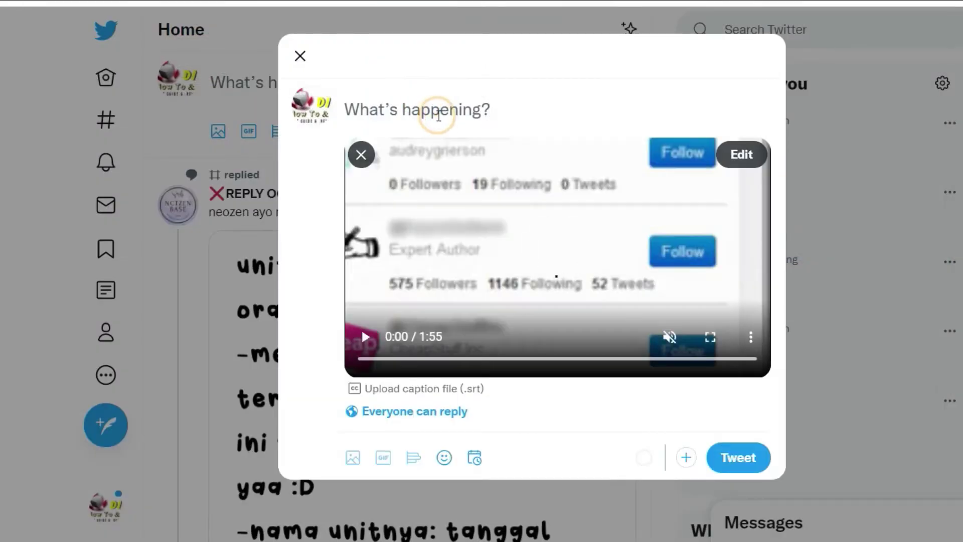
pyautogui.write('How to Unfollow Everyone on Twitter | Mass Unfollow on Twitter.')
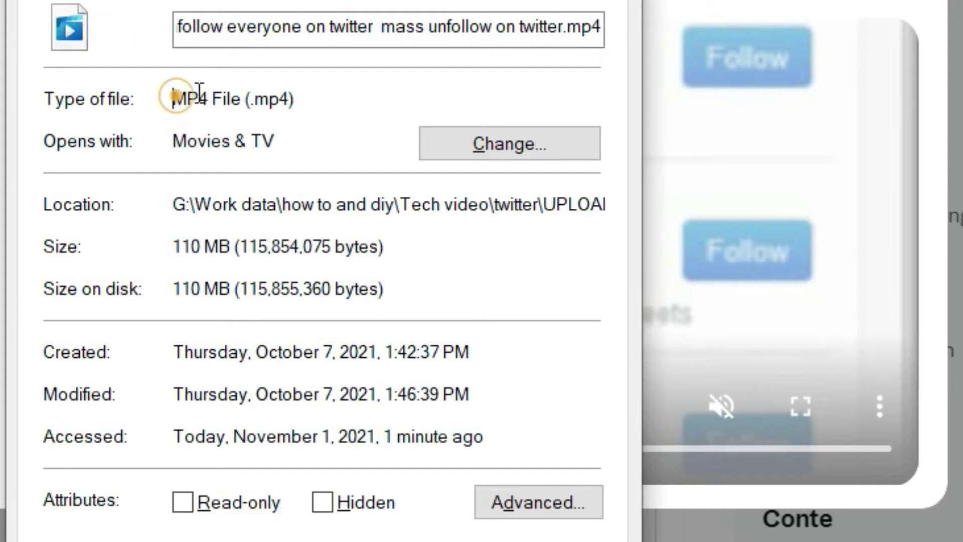
# Check the video's MP4 type and size, then its data rate, audio bit rate and length
pyautogui.moveTo(172, 99); pyautogui.dragTo(301, 98)
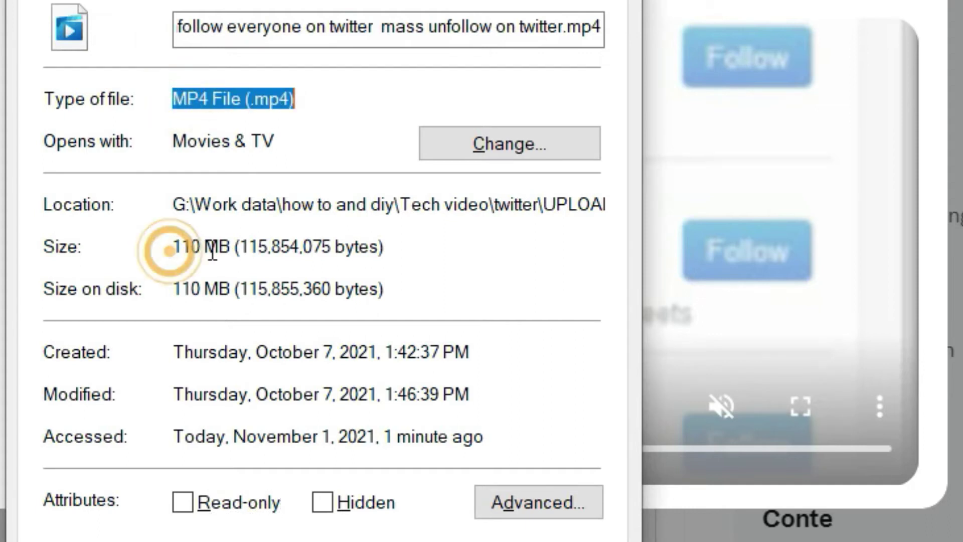
pyautogui.moveTo(235, 249); pyautogui.dragTo(174, 248)
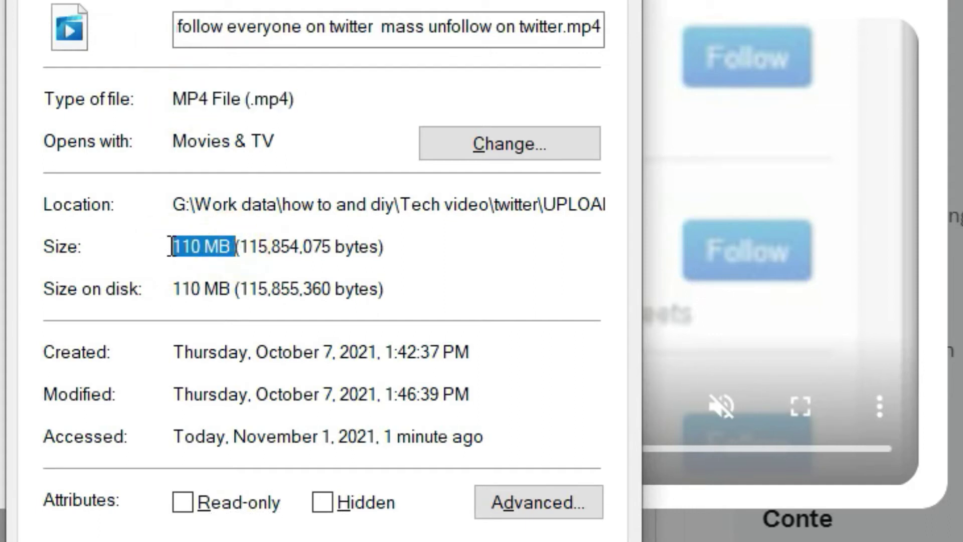
pyautogui.click(82, 2)
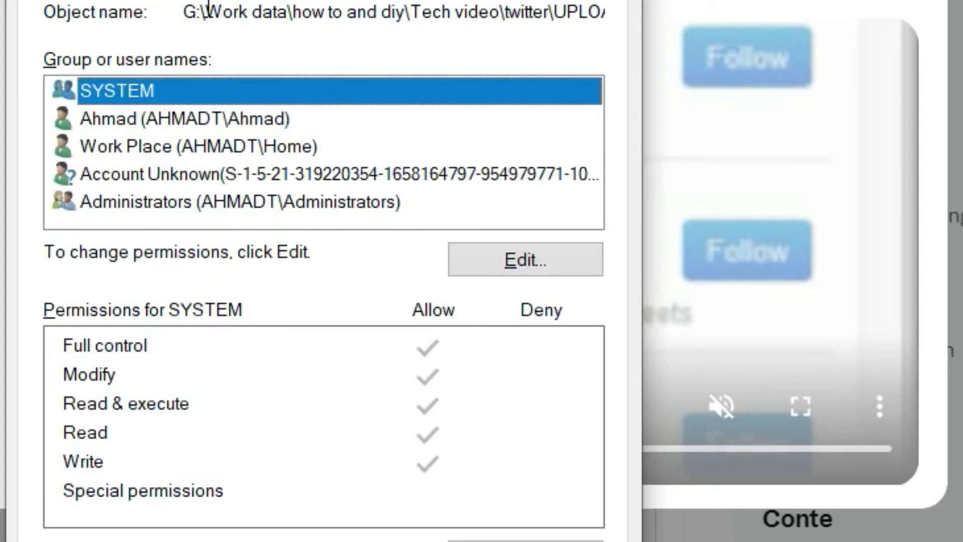
pyautogui.click(208, 2)
pyautogui.click(256, 347)
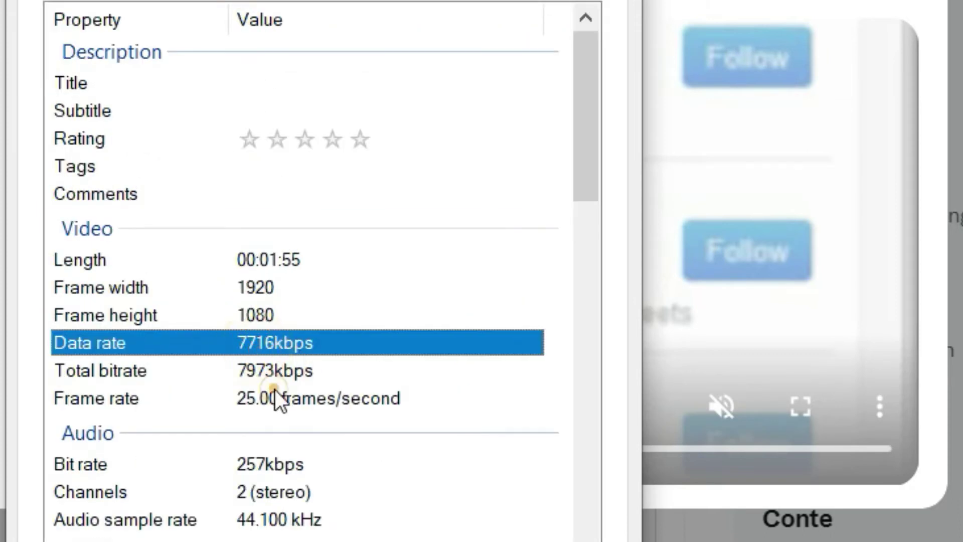
pyautogui.click(270, 460)
pyautogui.click(283, 264)
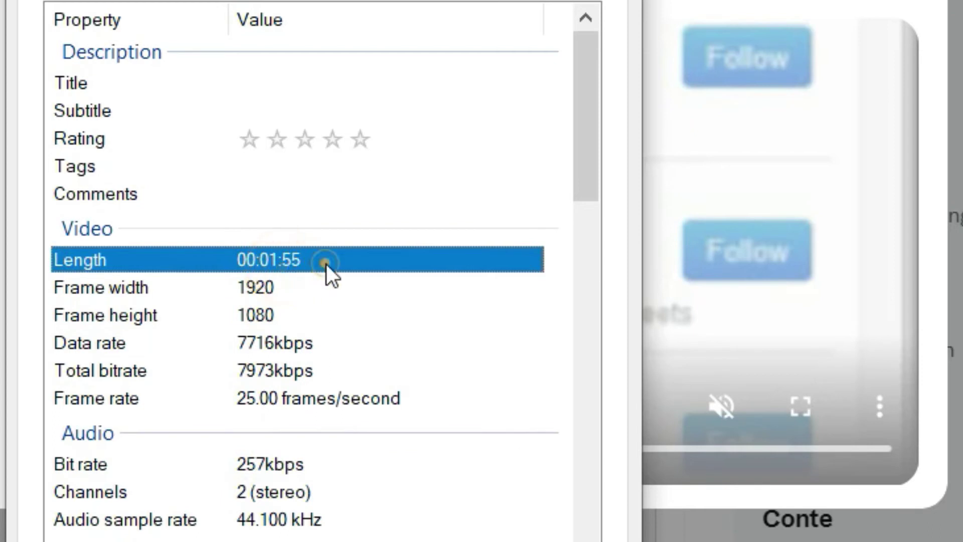
# Confirm the 1:55 length, then return to General and select the exact size in bytes
pyautogui.click(241, 264)
pyautogui.click(143, 2)
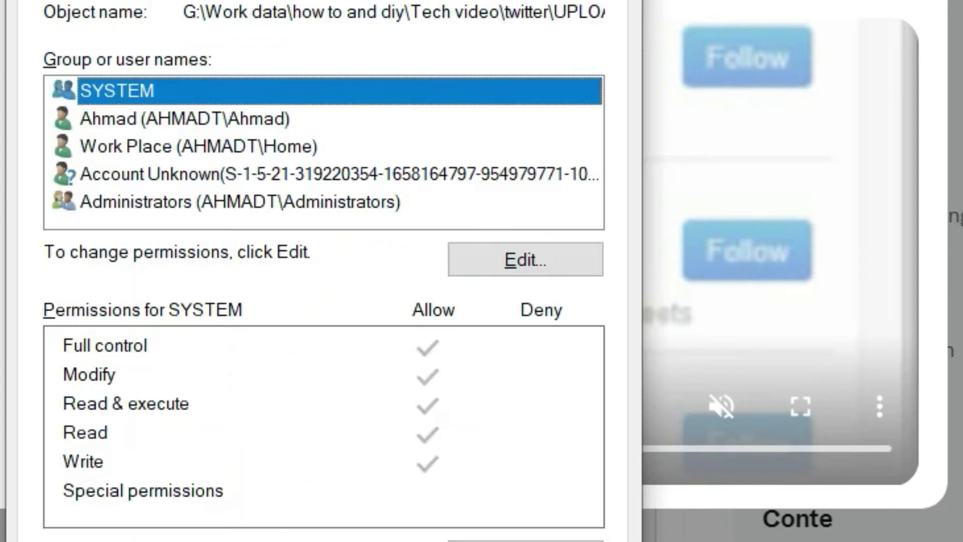
pyautogui.click(53, 2)
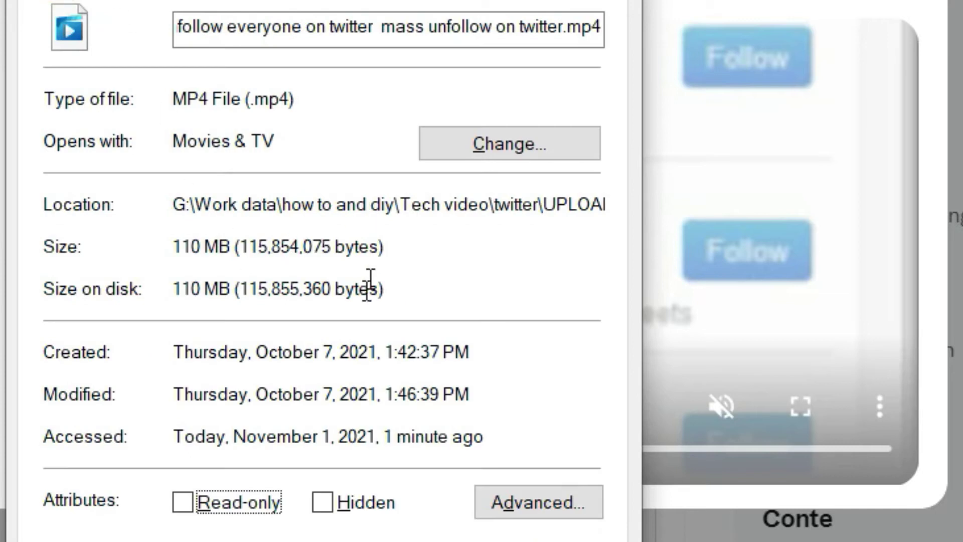
pyautogui.doubleClick(275, 246)
pyautogui.click(271, 246)
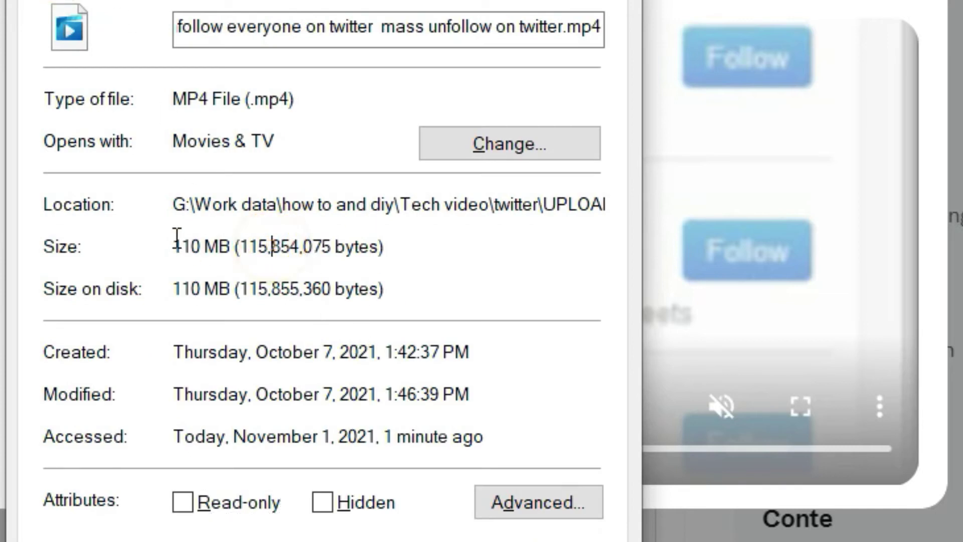
pyautogui.click(177, 239)
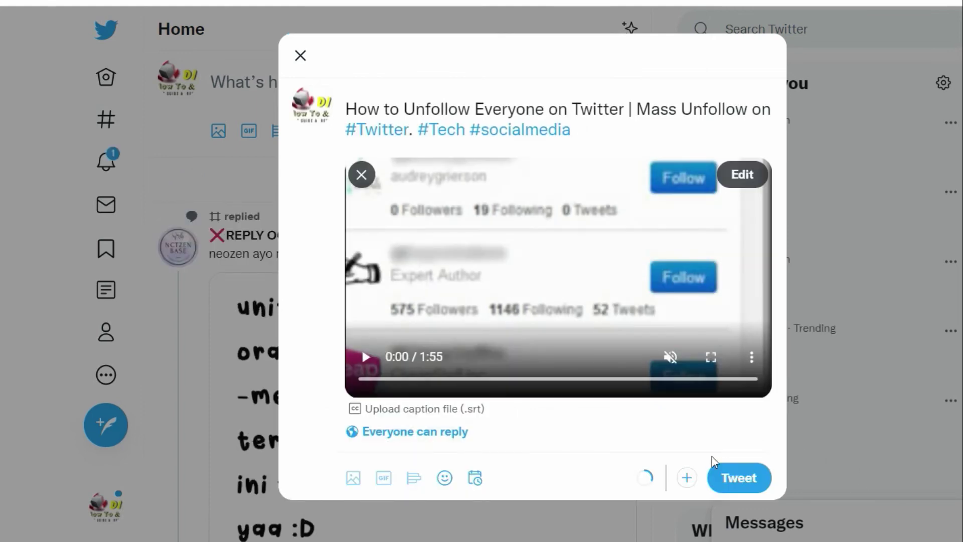
# Post the tweet with the unfollow title, #Twitter #Tech #socialmedia hashtags and video
pyautogui.click(741, 477)
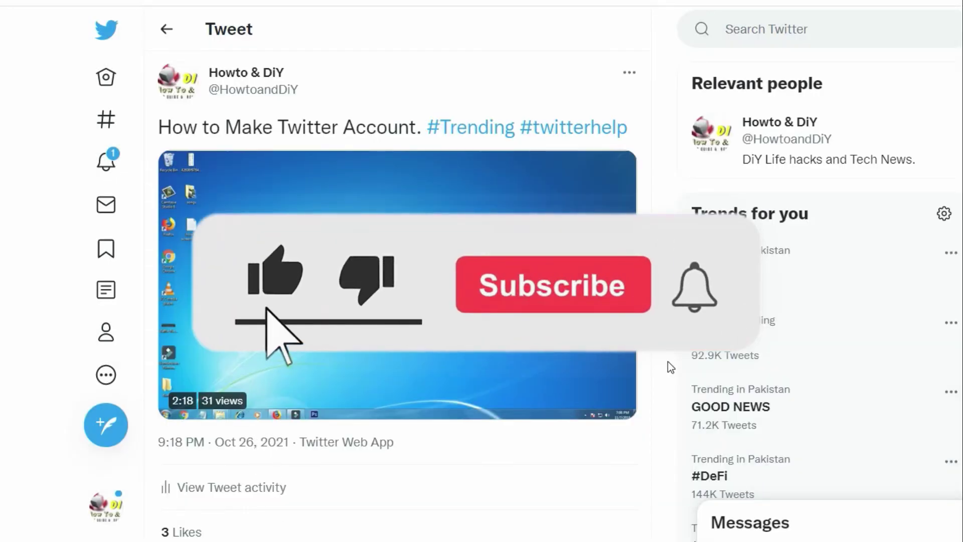
pyautogui.scroll(-3, 667, 366)
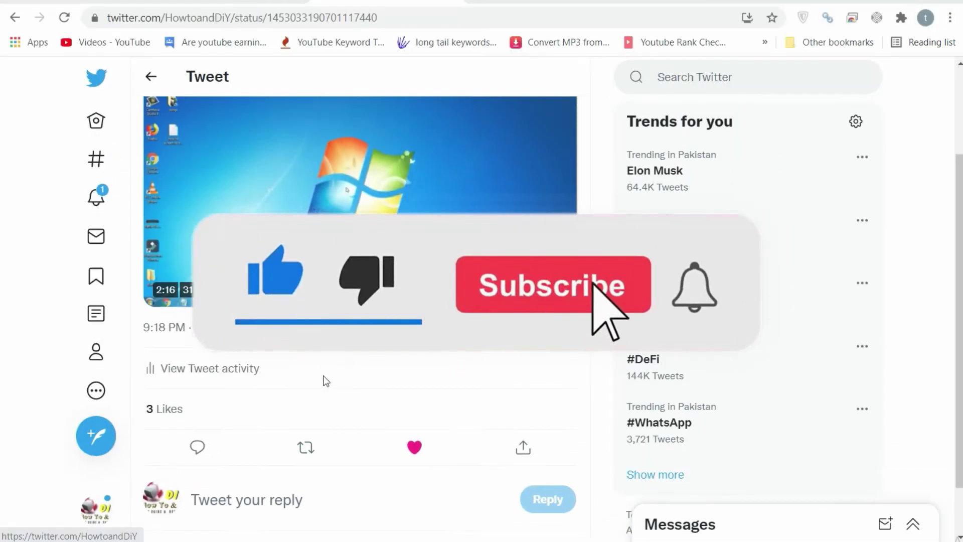
pyautogui.scroll(2, 325, 381)
pyautogui.scroll(-2, 325, 381)
pyautogui.scroll(-1, 326, 381)
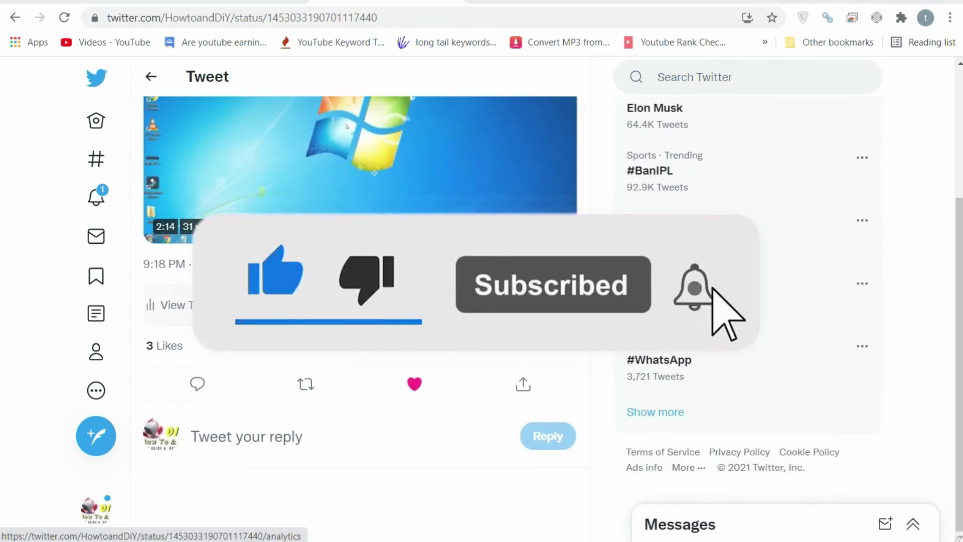